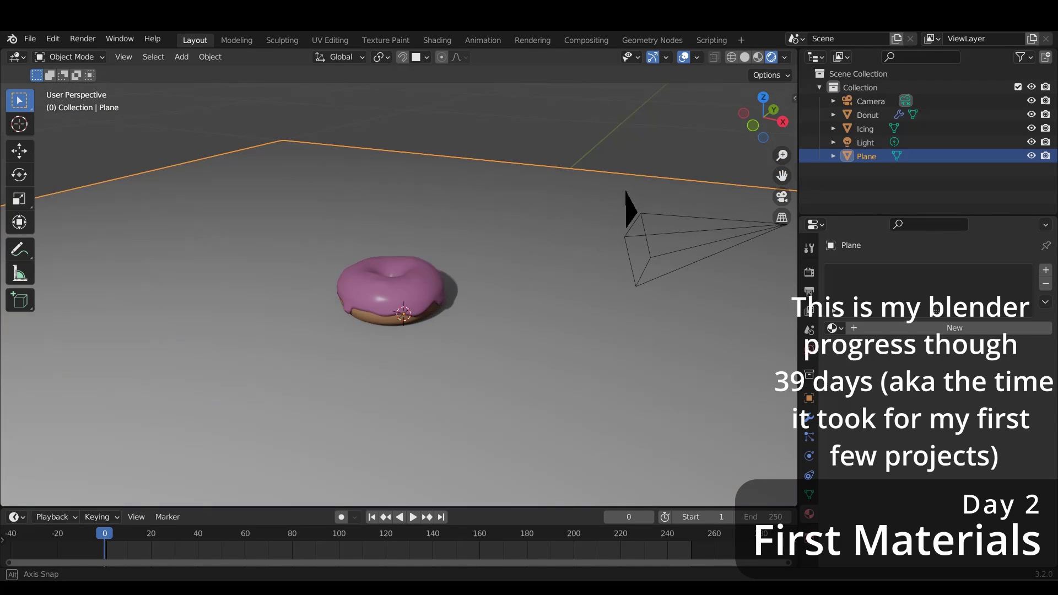
# Orbit around the iced donut to inspect its sprinkles and pink floor
pyautogui.moveTo(397, 298); pyautogui.dragTo(232, 308, button='middle')
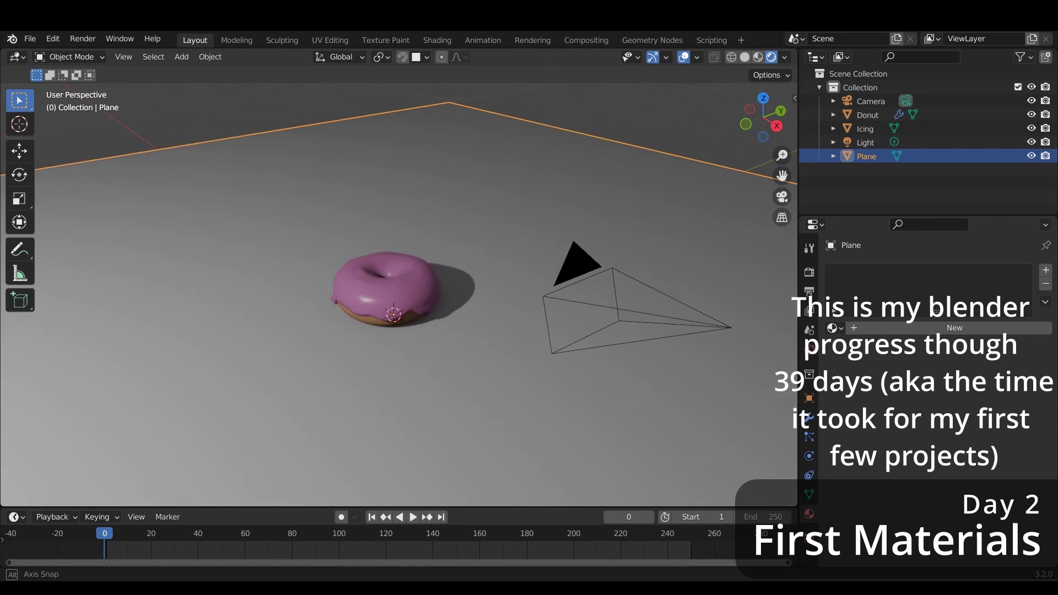
pyautogui.moveTo(397, 297)
pyautogui.mouseDown(button='middle')
pyautogui.moveTo(342, 297)
pyautogui.moveTo(539, 297)
pyautogui.mouseUp(button='middle')
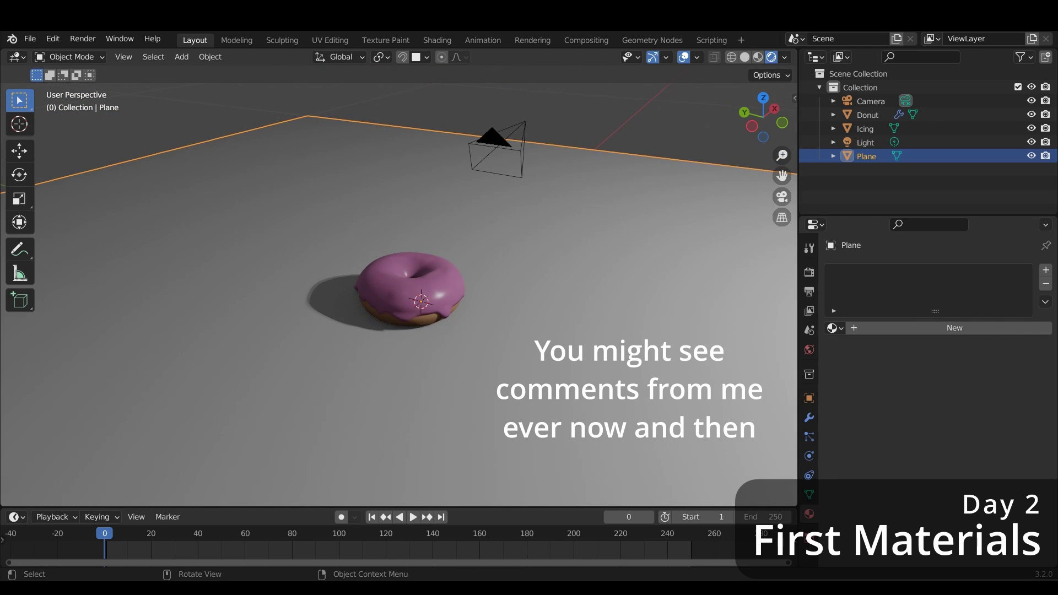
pyautogui.moveTo(396, 299); pyautogui.dragTo(540, 298, button='middle')
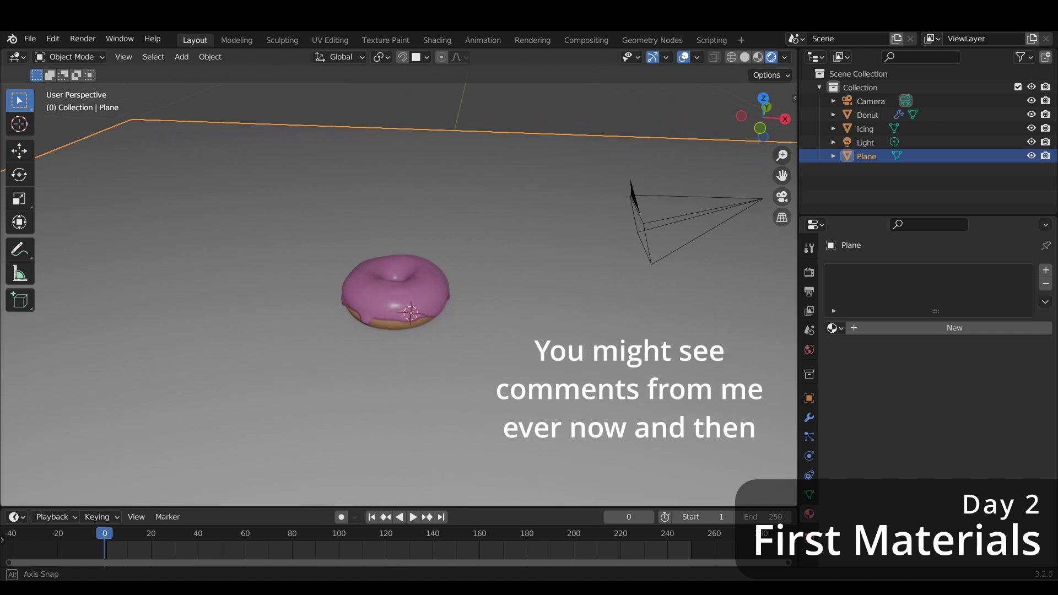
pyautogui.moveTo(397, 298); pyautogui.dragTo(430, 304, button='middle')
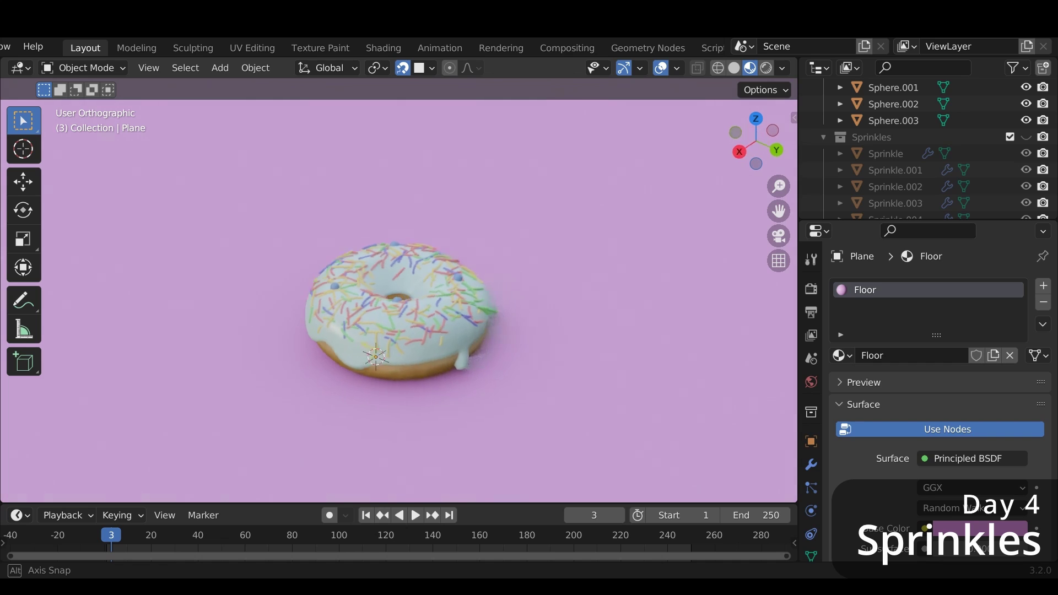
# Orbit around the sprinkled donut to view it from several angles
pyautogui.moveTo(397, 298); pyautogui.dragTo(497, 298, button='middle')
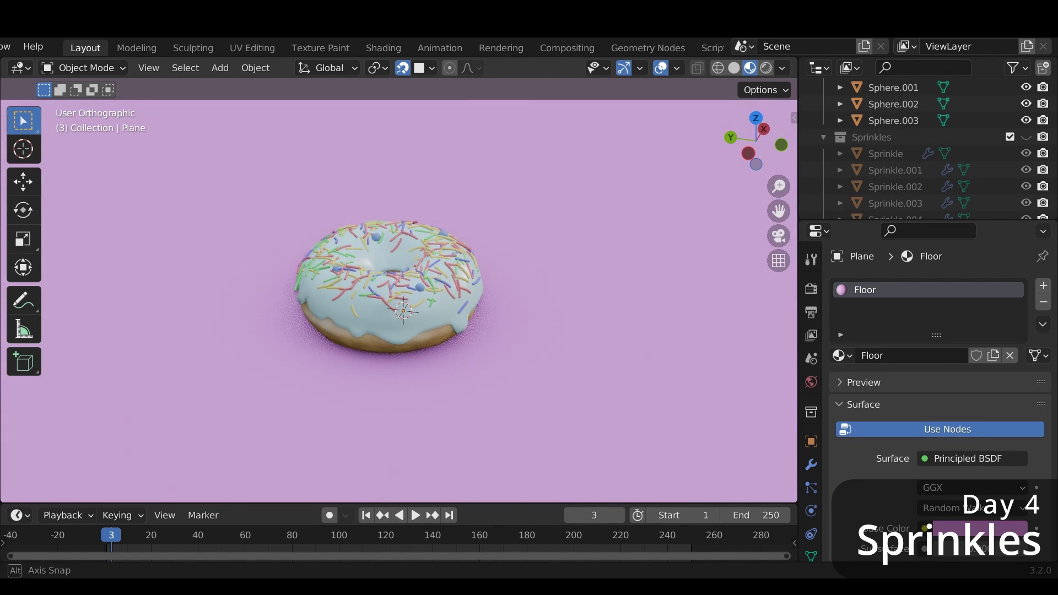
pyautogui.moveTo(398, 298); pyautogui.dragTo(420, 298, button='middle')
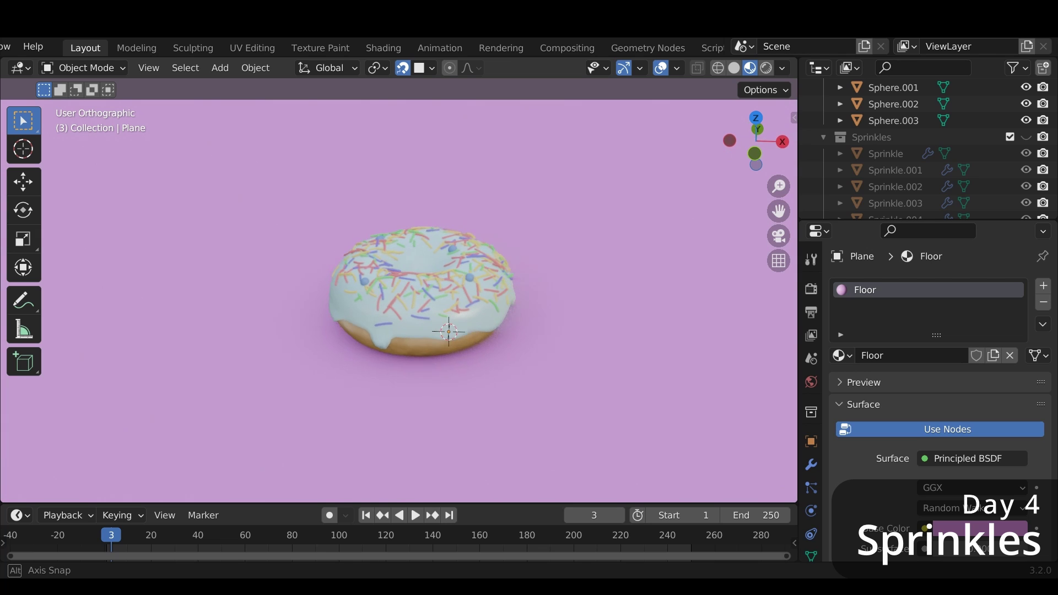
pyautogui.moveTo(397, 298)
pyautogui.mouseDown(button='middle')
pyautogui.moveTo(331, 298)
pyautogui.moveTo(380, 298)
pyautogui.mouseUp(button='middle')
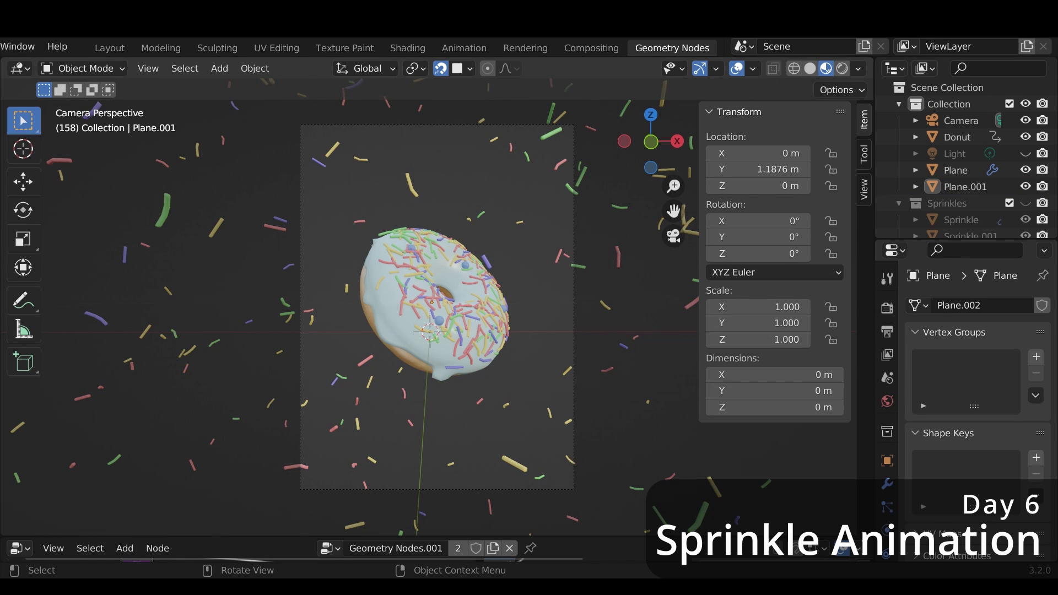
# Play back the sprinkle animation and orbit the left view around the donut
pyautogui.press('space')
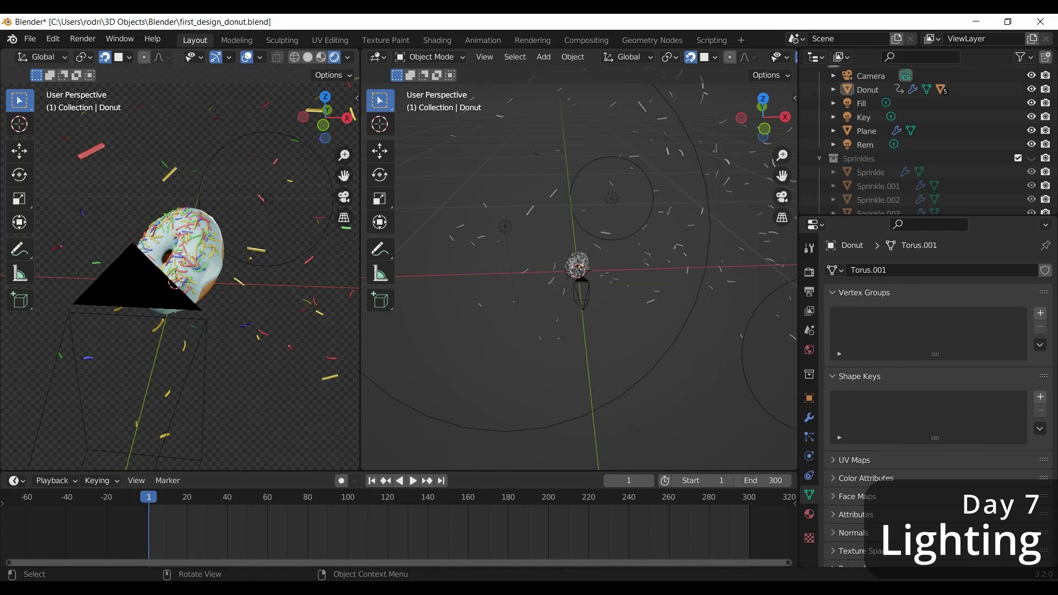
pyautogui.moveTo(183, 275)
pyautogui.mouseDown(button='middle')
pyautogui.moveTo(238, 259)
pyautogui.moveTo(232, 248)
pyautogui.moveTo(199, 259)
pyautogui.moveTo(209, 253)
pyautogui.mouseUp(button='middle')
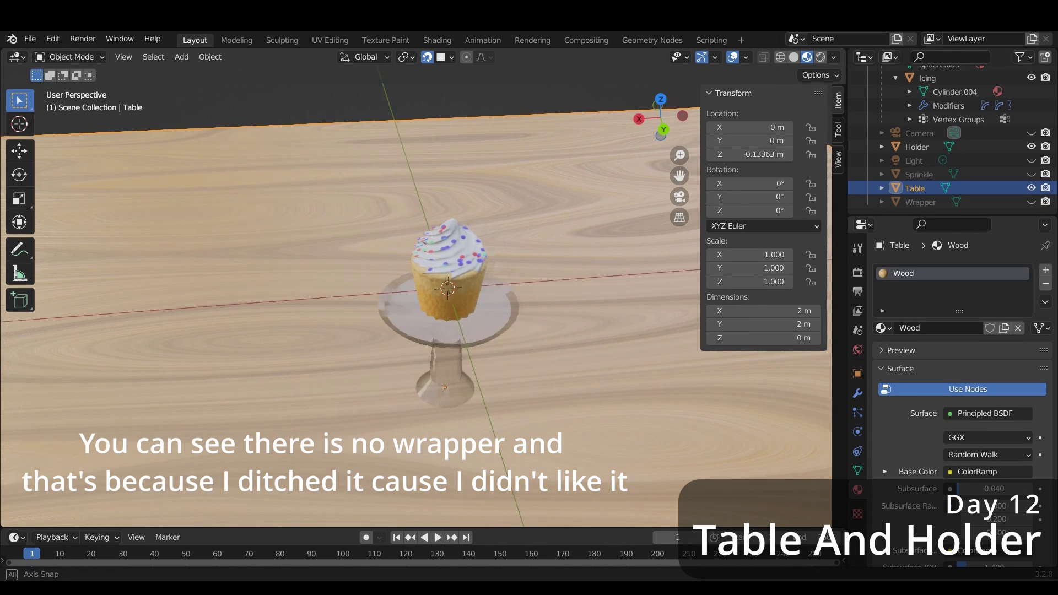
# Orbit around the cupcake sitting on its glass holder and wooden table
pyautogui.moveTo(420, 276)
pyautogui.mouseDown(button='middle')
pyautogui.moveTo(661, 259)
pyautogui.moveTo(860, 215)
pyautogui.moveTo(436, 273)
pyautogui.moveTo(601, 245)
pyautogui.mouseUp(button='middle')
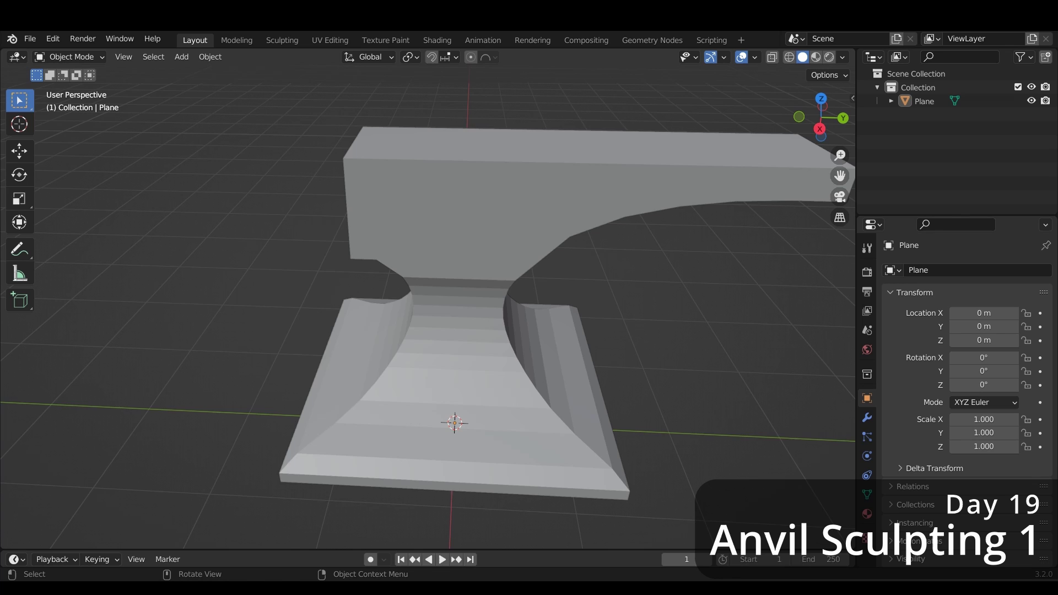
# Pick an option from the anvil object's right-click context menu
pyautogui.scroll(-3, 429, 308)
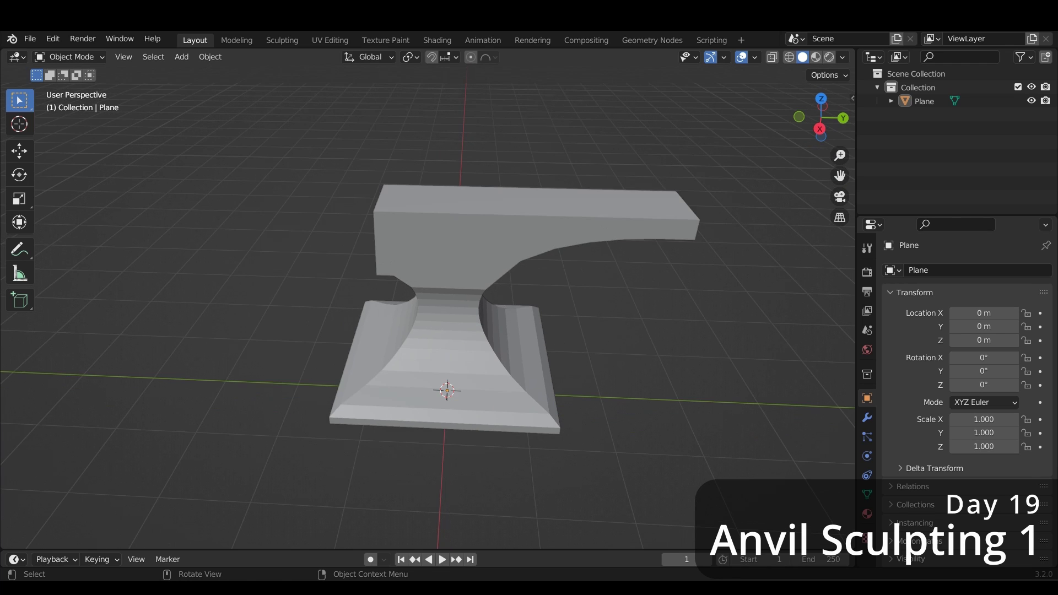
pyautogui.rightClick(626, 113)
pyautogui.click(623, 128)
# Orbit around the anvil to inspect the horn from several sides
pyautogui.moveTo(623, 128); pyautogui.dragTo(242, 150, button='middle')
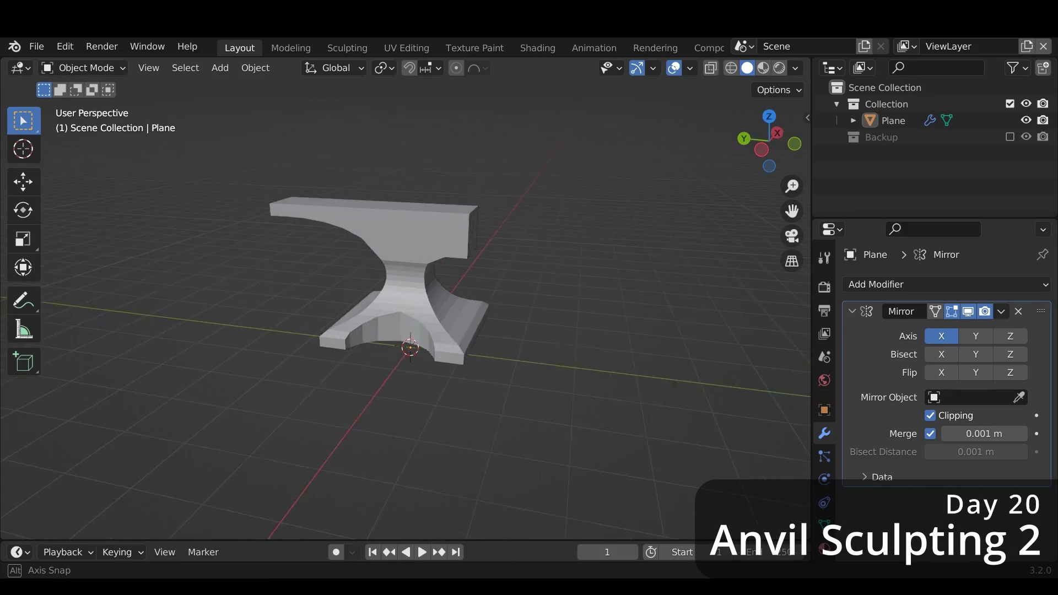
pyautogui.moveTo(441, 275); pyautogui.dragTo(304, 275, button='middle')
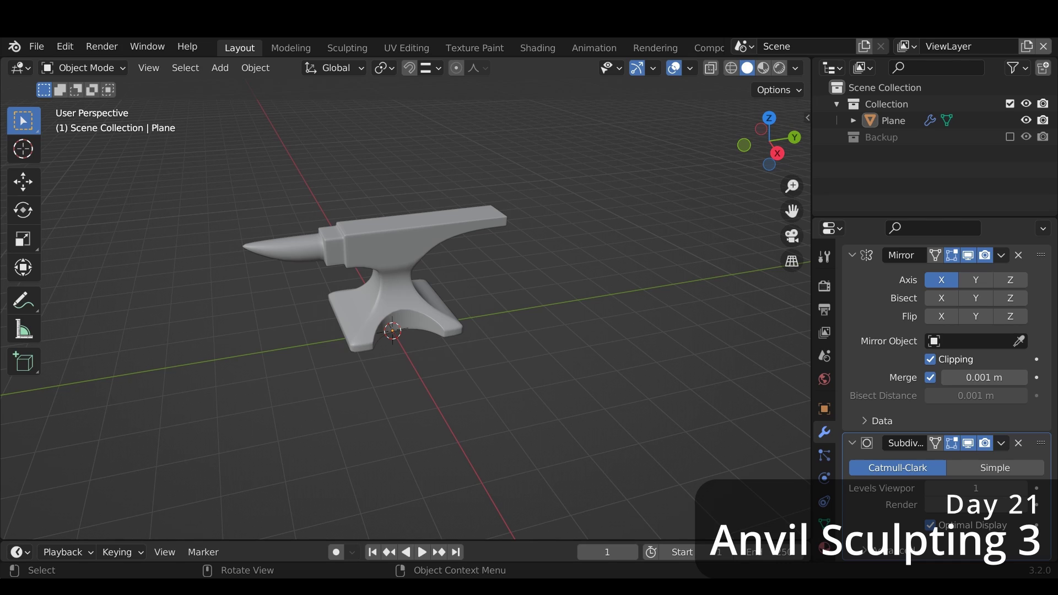
pyautogui.moveTo(386, 275)
pyautogui.mouseDown(button='middle')
pyautogui.moveTo(364, 276)
pyautogui.moveTo(403, 276)
pyautogui.moveTo(320, 276)
pyautogui.mouseUp(button='middle')
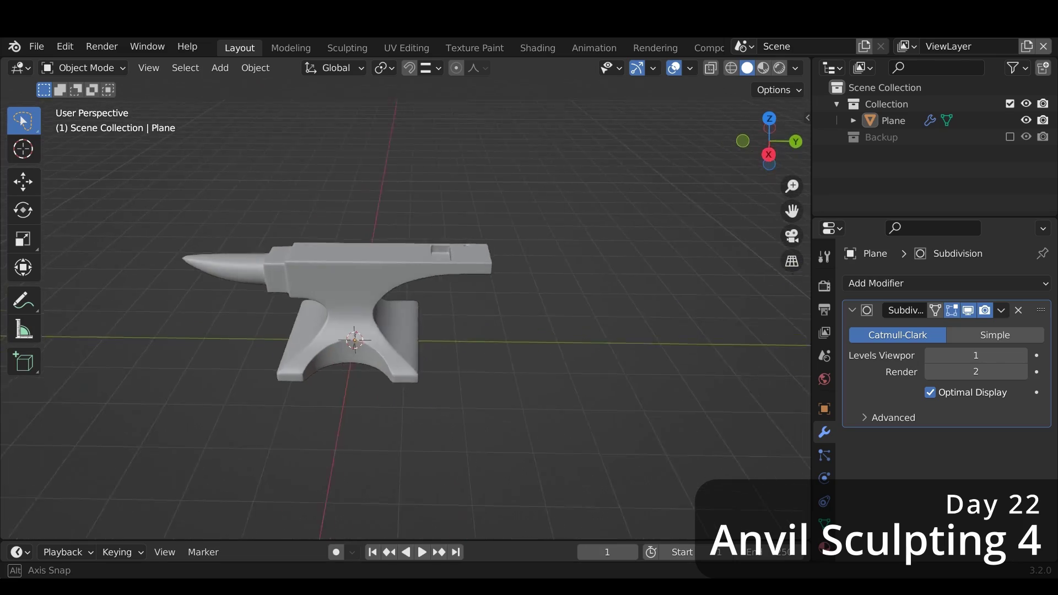
pyautogui.moveTo(386, 276)
pyautogui.mouseDown(button='middle')
pyautogui.moveTo(297, 276)
pyautogui.moveTo(363, 275)
pyautogui.moveTo(298, 276)
pyautogui.moveTo(365, 275)
pyautogui.moveTo(299, 275)
pyautogui.moveTo(364, 275)
pyautogui.moveTo(309, 275)
pyautogui.moveTo(387, 254)
pyautogui.moveTo(387, 237)
pyautogui.moveTo(381, 281)
pyautogui.moveTo(330, 282)
pyautogui.mouseUp(button='middle')
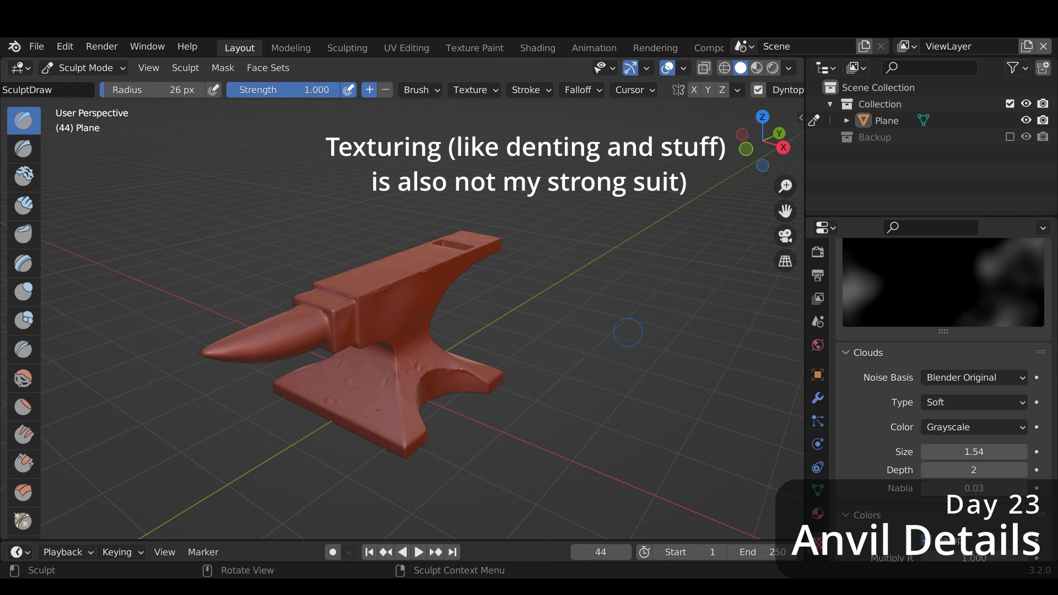
pyautogui.moveTo(628, 333); pyautogui.dragTo(563, 333, button='middle')
pyautogui.moveTo(402, 320); pyautogui.dragTo(138, 321, button='middle')
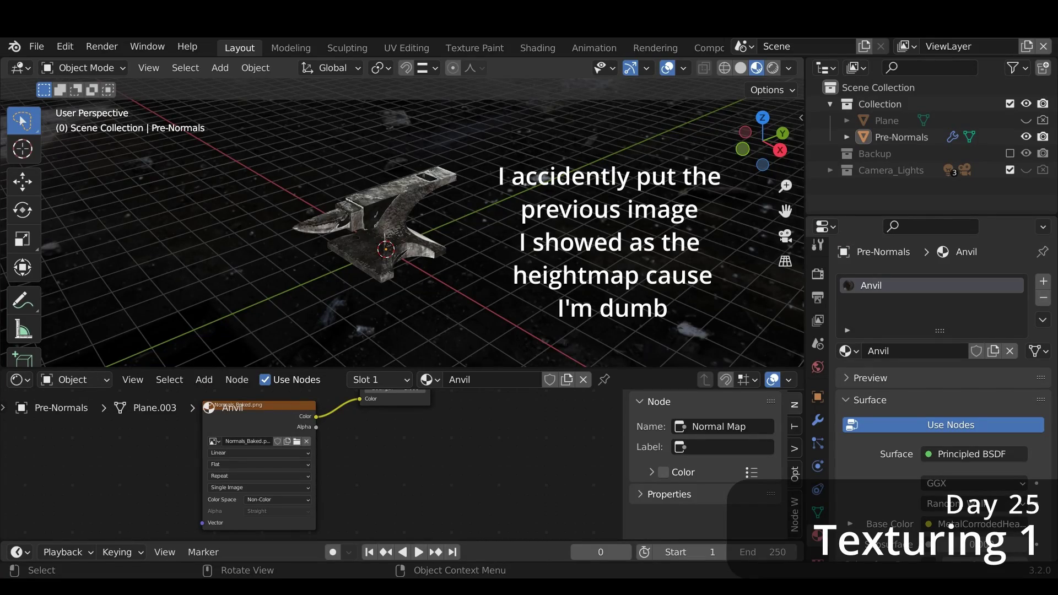
# Orbit and pan around the textured anvil to view its horn, base, front and top
pyautogui.moveTo(387, 233); pyautogui.dragTo(584, 215, button='middle')
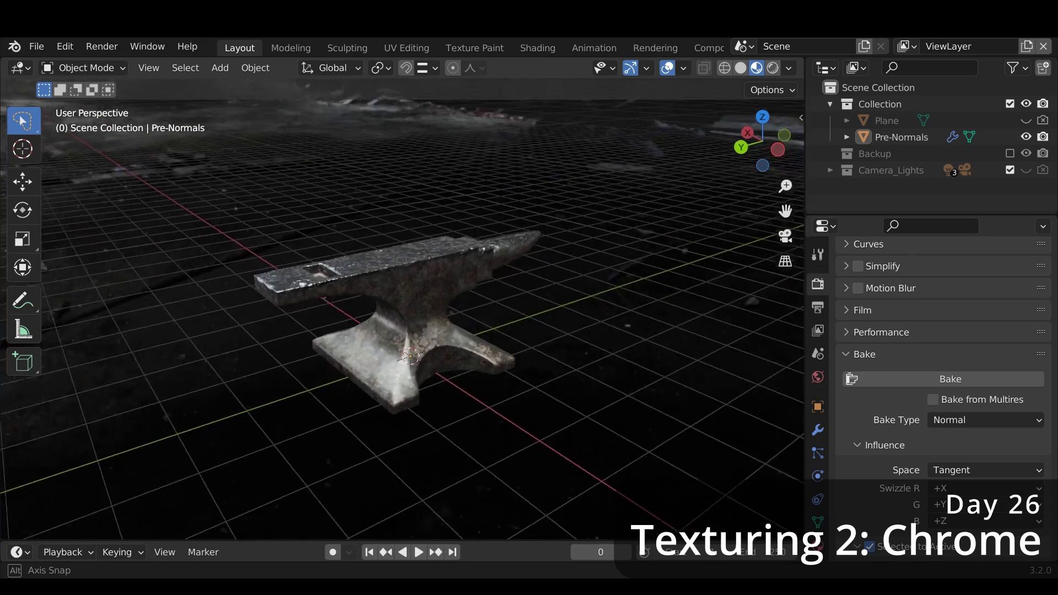
pyautogui.moveTo(485, 221)
pyautogui.mouseDown(button='middle')
pyautogui.moveTo(618, 221)
pyautogui.moveTo(518, 221)
pyautogui.moveTo(585, 221)
pyautogui.mouseUp(button='middle')
pyautogui.keyDown('shift'); pyautogui.moveTo(403, 479); pyautogui.dragTo(440, 360, button='middle'); pyautogui.keyUp('shift')
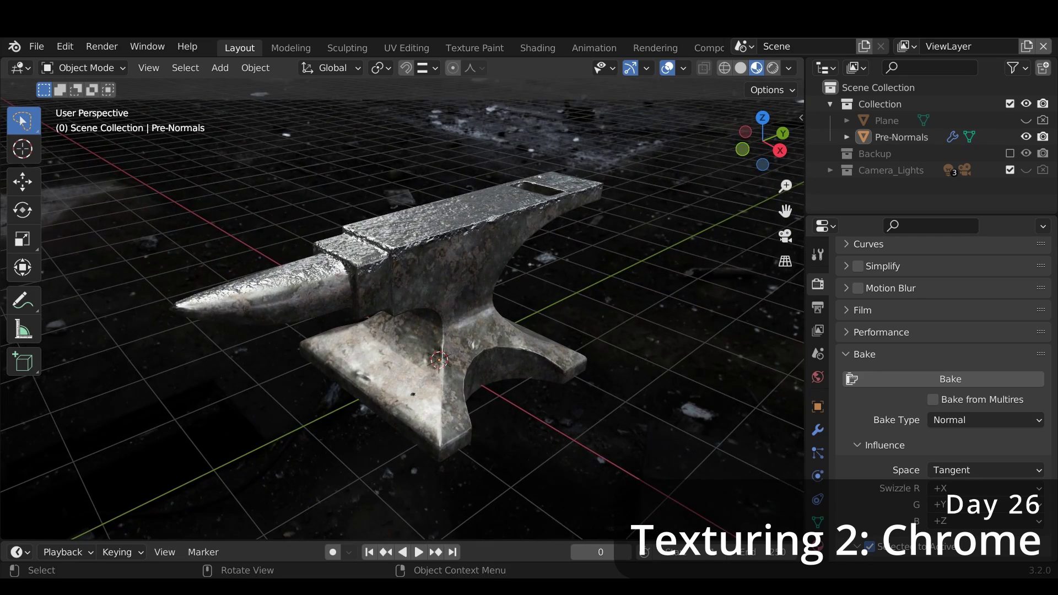
pyautogui.moveTo(402, 275); pyautogui.dragTo(761, 276, button='middle')
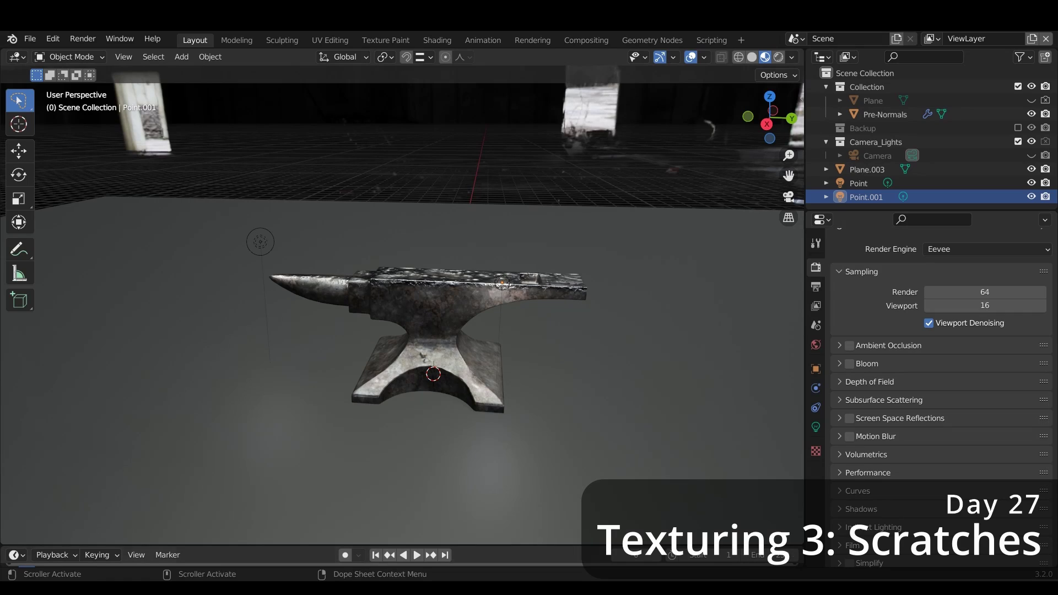
pyautogui.moveTo(403, 303)
pyautogui.mouseDown(button='middle')
pyautogui.moveTo(518, 282)
pyautogui.moveTo(650, 276)
pyautogui.moveTo(453, 292)
pyautogui.moveTo(532, 285)
pyautogui.mouseUp(button='middle')
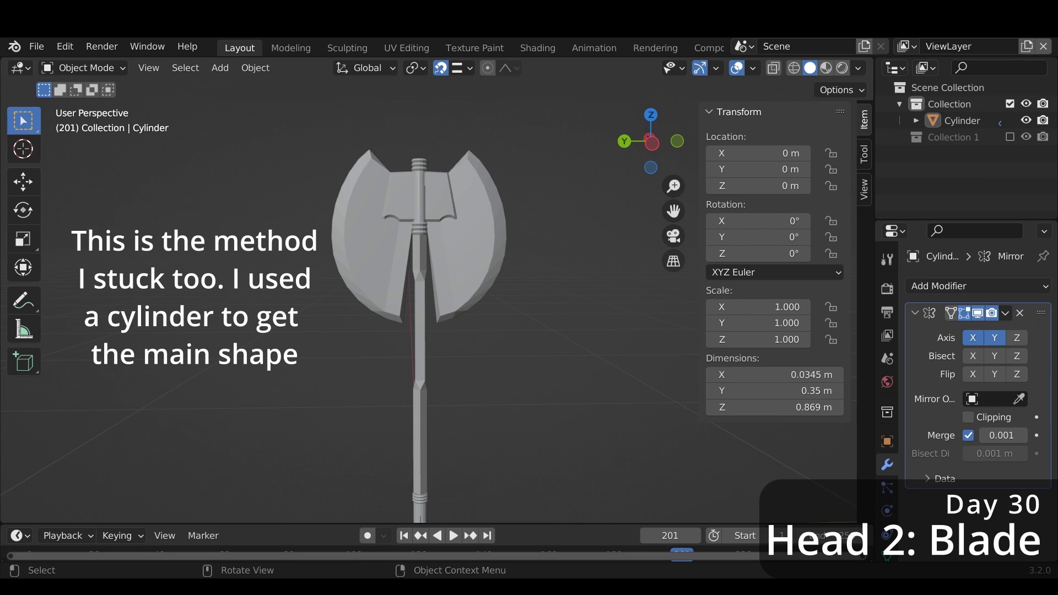
# Zoom out and orbit to see the notched axe blades edge-on
pyautogui.scroll(-2, 427, 308)
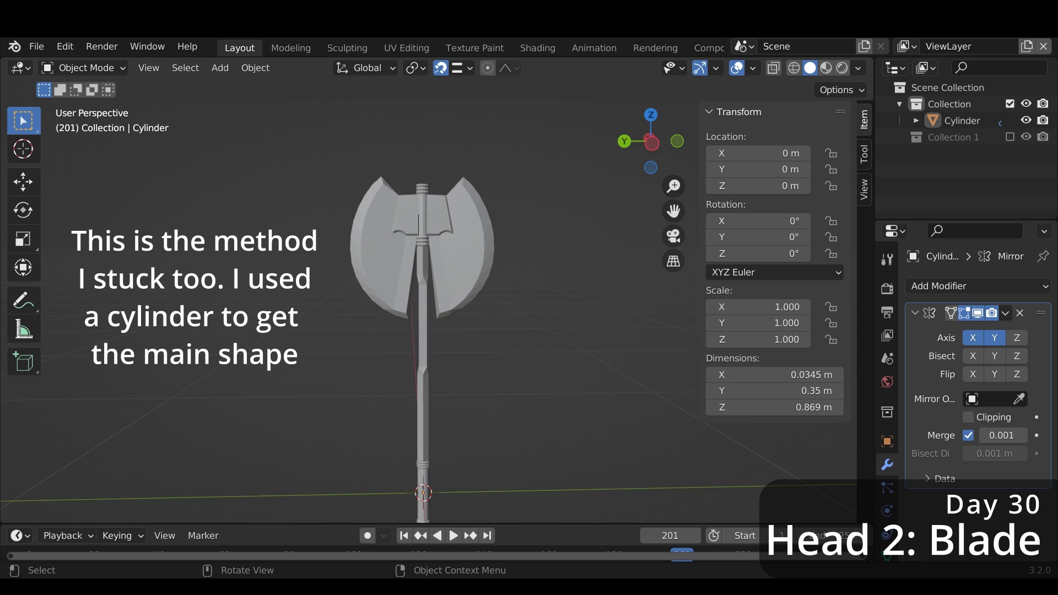
pyautogui.scroll(-2, 428, 309)
pyautogui.moveTo(427, 309)
pyautogui.mouseDown(button='middle')
pyautogui.moveTo(386, 308)
pyautogui.moveTo(453, 309)
pyautogui.moveTo(441, 309)
pyautogui.mouseUp(button='middle')
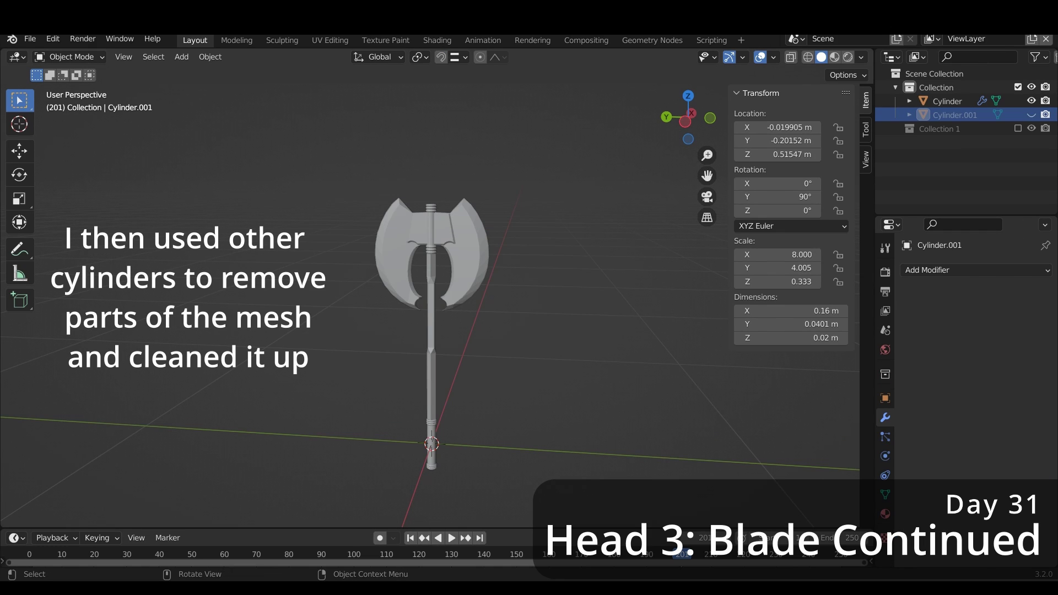
pyautogui.moveTo(427, 308)
pyautogui.mouseDown(button='middle')
pyautogui.moveTo(480, 308)
pyautogui.moveTo(436, 308)
pyautogui.mouseUp(button='middle')
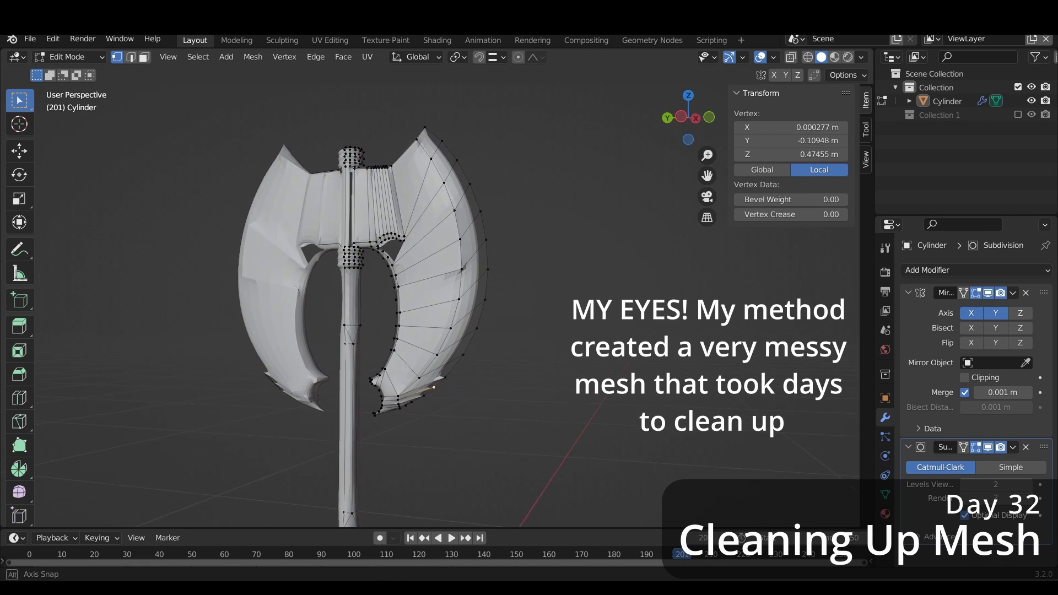
# Orbit to the axe's front, deselect all vertices, and inspect the cleaned mesh
pyautogui.moveTo(436, 309); pyautogui.dragTo(664, 308, button='middle')
pyautogui.hotkey('alt', 'a')
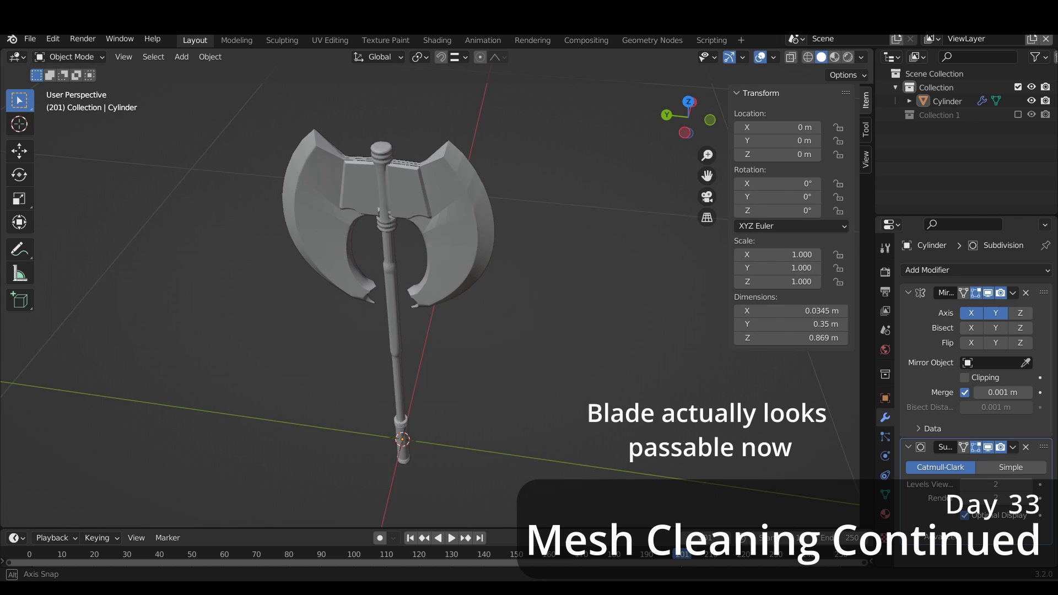
pyautogui.moveTo(496, 308); pyautogui.dragTo(678, 309, button='middle')
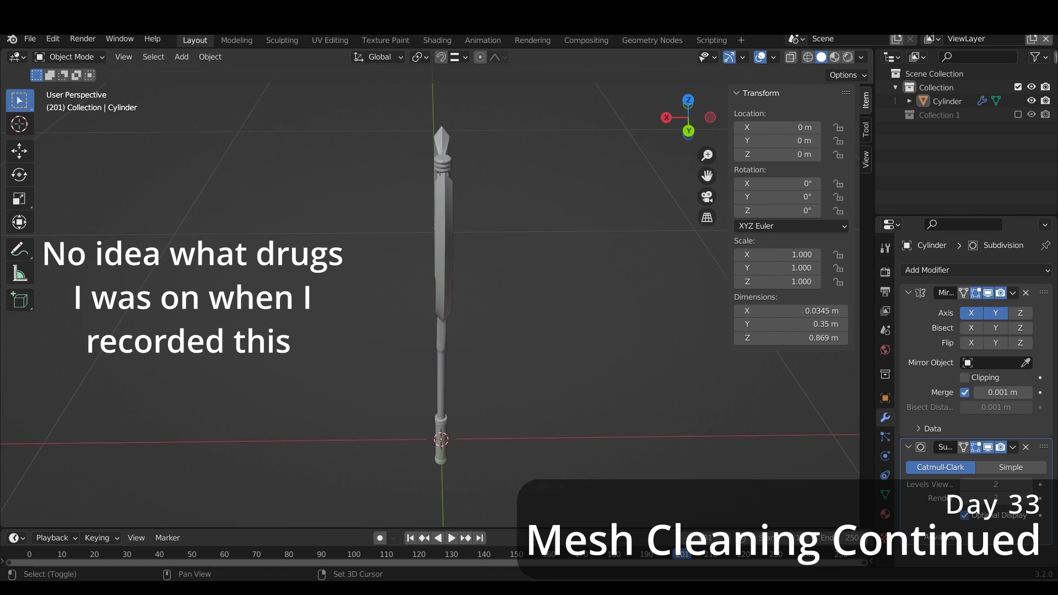
pyautogui.moveTo(529, 308); pyautogui.dragTo(602, 308, button='middle')
pyautogui.moveTo(386, 275); pyautogui.dragTo(551, 275, button='middle')
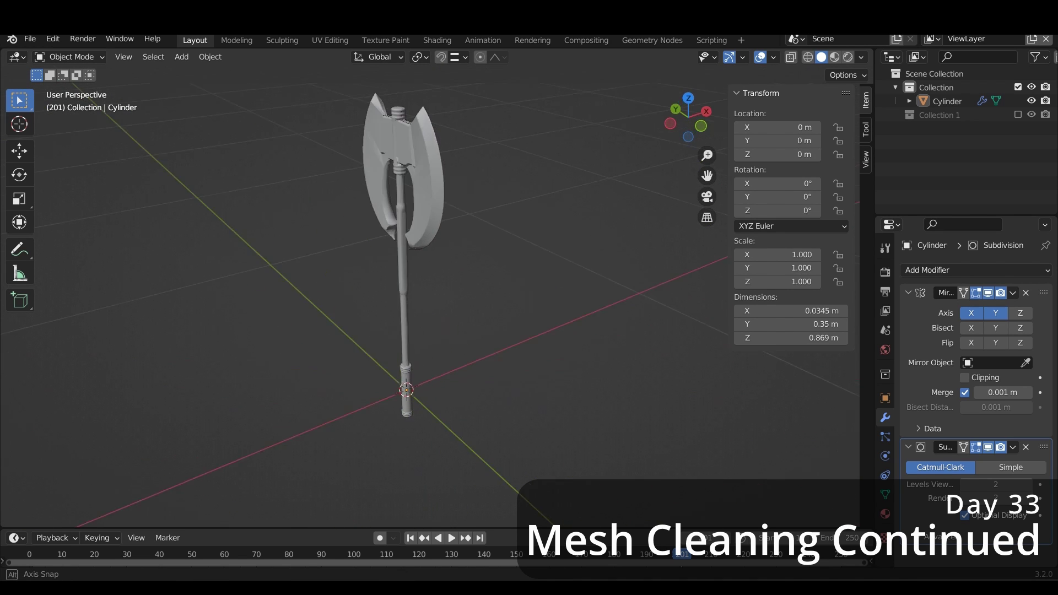
pyautogui.moveTo(441, 276); pyautogui.dragTo(552, 275, button='middle')
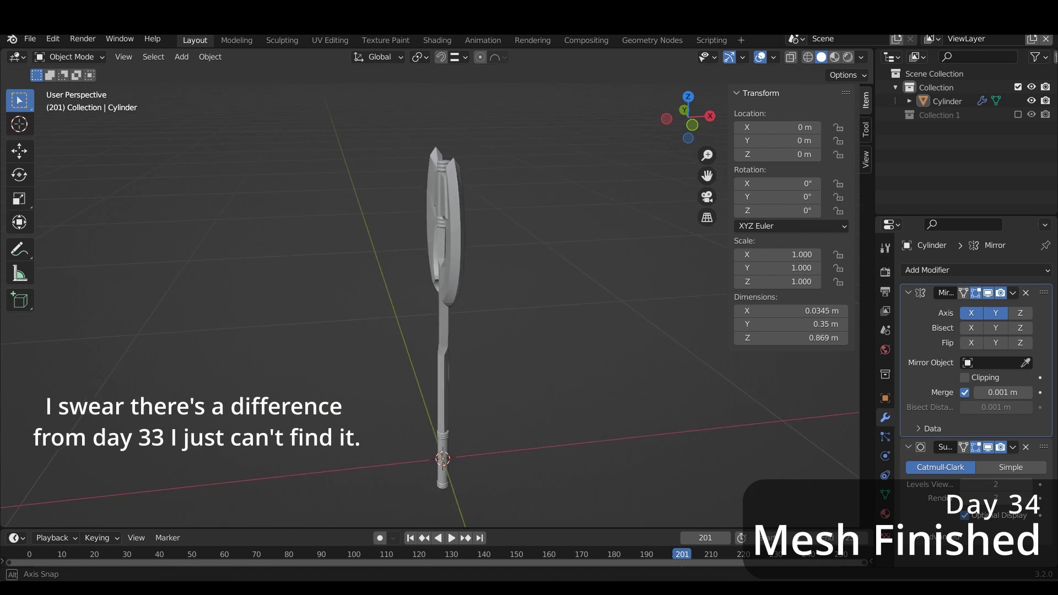
pyautogui.moveTo(441, 276); pyautogui.dragTo(551, 276, button='middle')
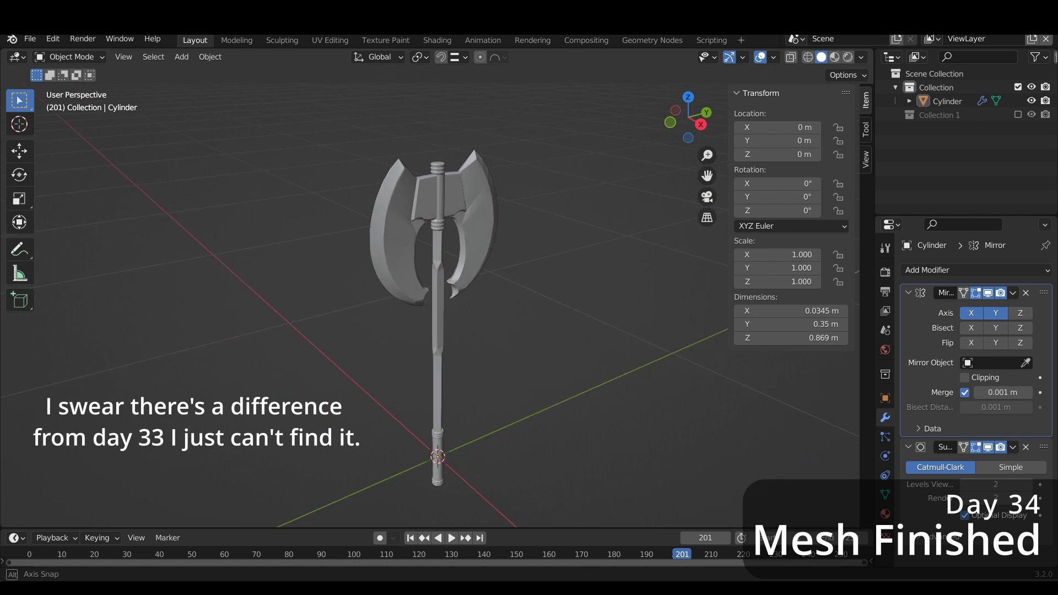
pyautogui.moveTo(441, 276); pyautogui.dragTo(551, 275, button='middle')
pyautogui.moveTo(441, 275); pyautogui.dragTo(551, 275, button='middle')
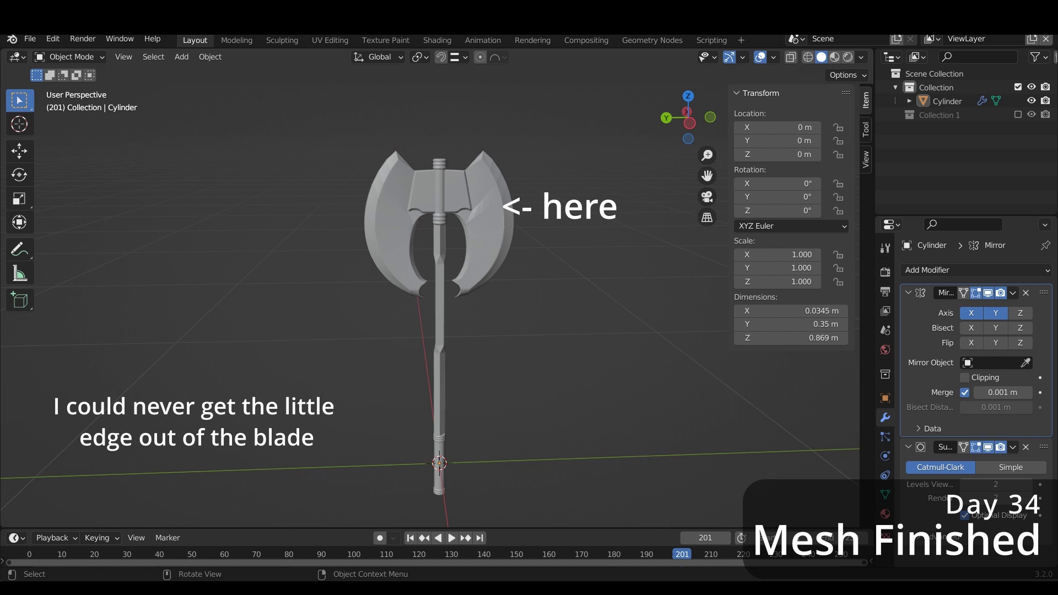
pyautogui.moveTo(440, 275); pyautogui.dragTo(551, 275, button='middle')
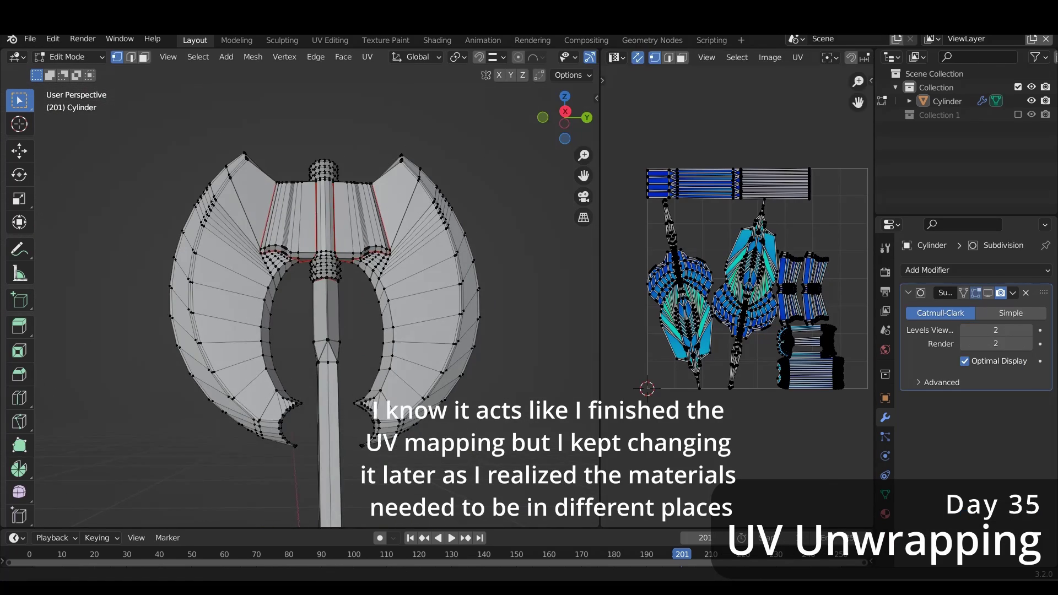
# Recentre and orbit around the unwrapped axe to look down along its handle
pyautogui.keyDown('shift'); pyautogui.moveTo(331, 304); pyautogui.dragTo(368, 234, button='middle'); pyautogui.keyUp('shift')
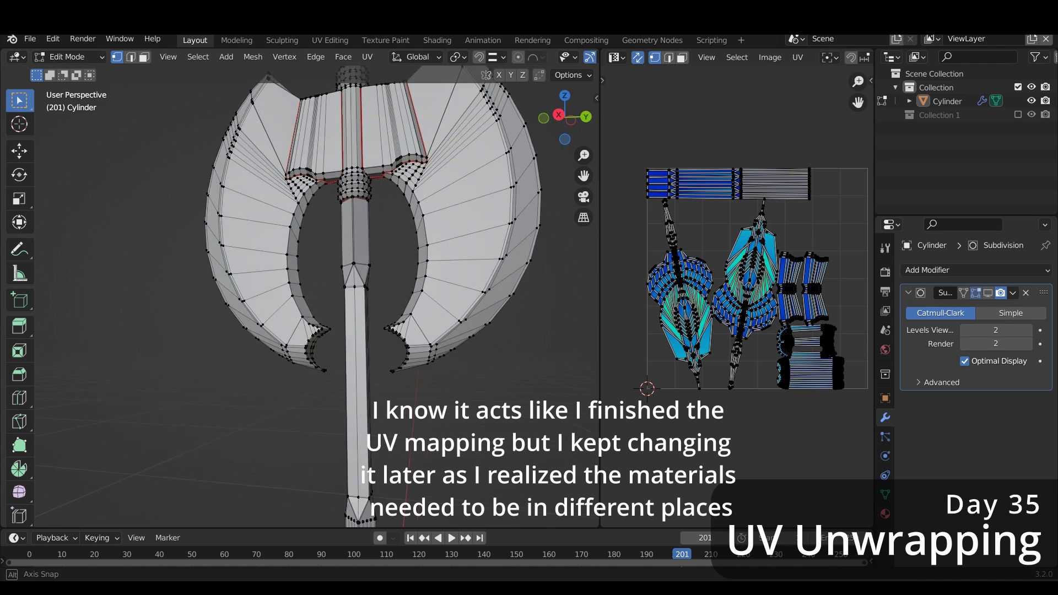
pyautogui.moveTo(386, 276)
pyautogui.mouseDown(button='middle')
pyautogui.moveTo(287, 275)
pyautogui.moveTo(342, 298)
pyautogui.moveTo(414, 298)
pyautogui.mouseUp(button='middle')
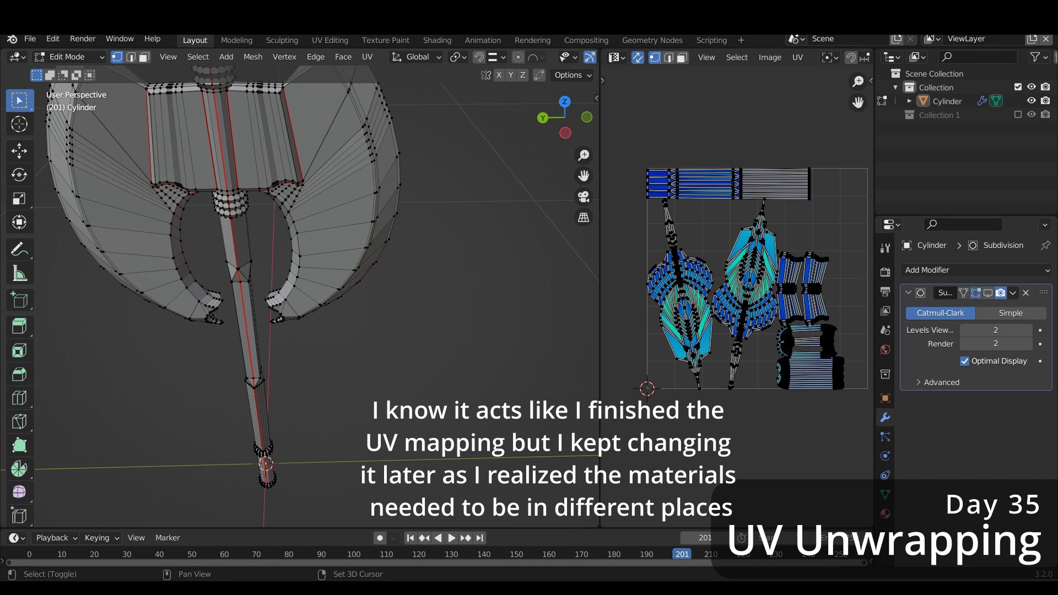
pyautogui.moveTo(320, 298)
pyautogui.mouseDown(button='middle')
pyautogui.moveTo(319, 259)
pyautogui.moveTo(338, 243)
pyautogui.moveTo(331, 282)
pyautogui.mouseUp(button='middle')
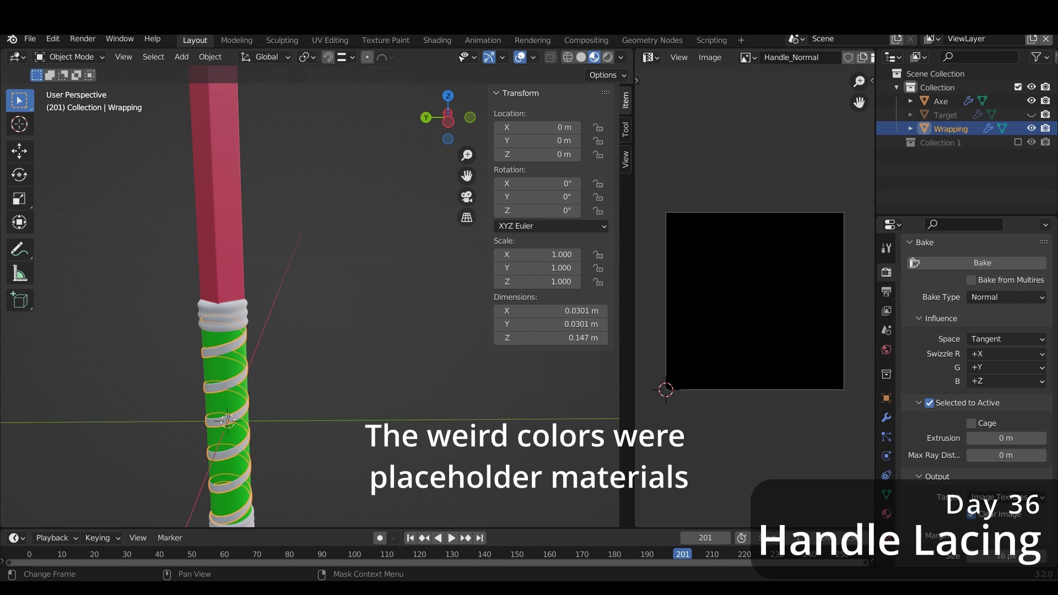
# Zoom and rotate the view around the laced handle grip
pyautogui.scroll(-2, 311, 297)
pyautogui.scroll(-1, 310, 297)
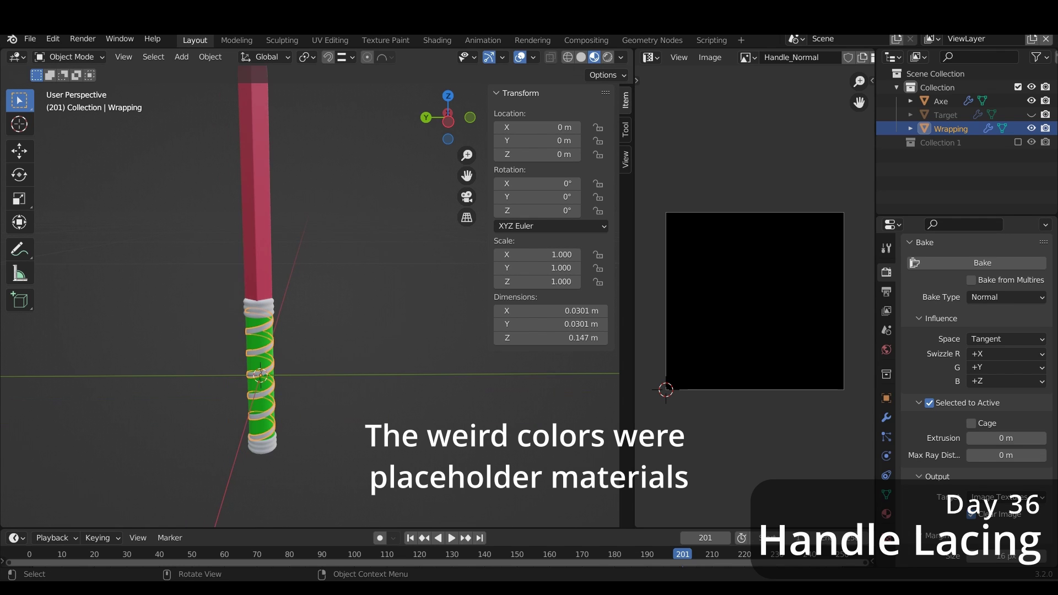
pyautogui.moveTo(309, 298)
pyautogui.mouseDown(button='middle')
pyautogui.moveTo(463, 298)
pyautogui.moveTo(397, 298)
pyautogui.mouseUp(button='middle')
pyautogui.scroll(-2, 311, 298)
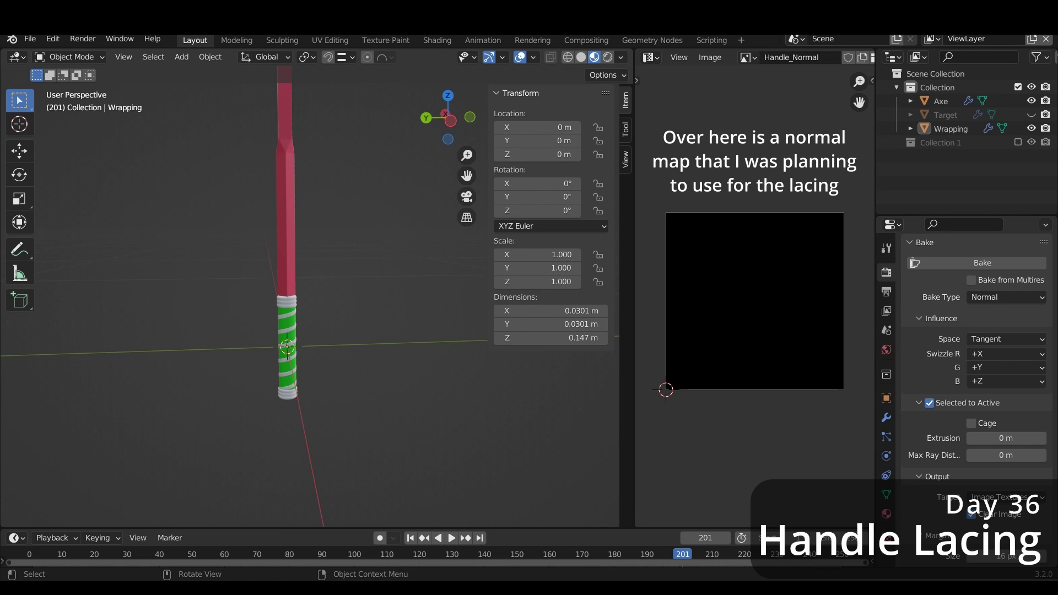
pyautogui.scroll(2, 310, 297)
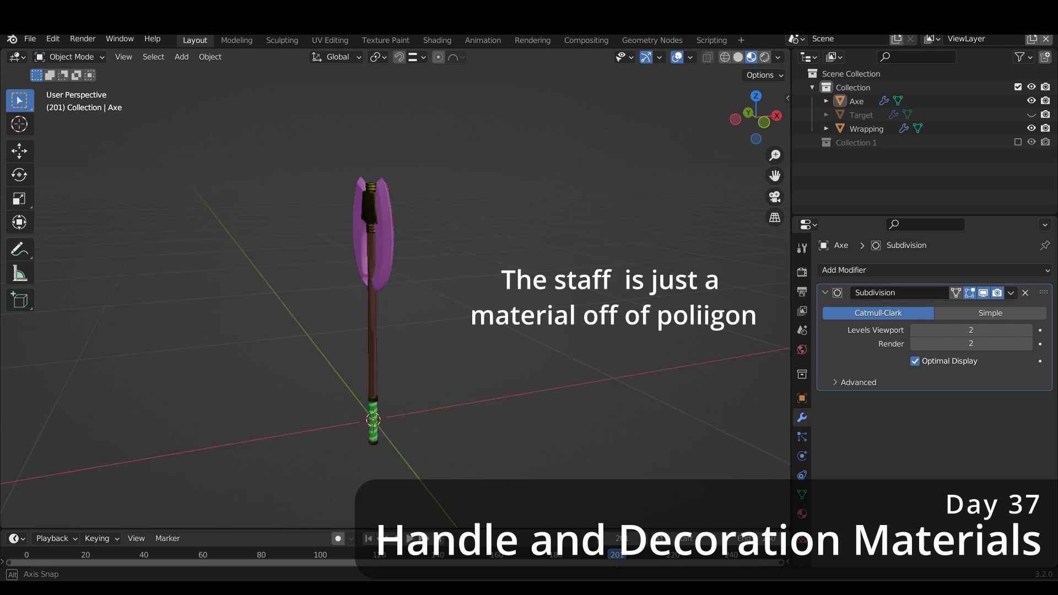
# Orbit and zoom around the axe to inspect the wooden staff and gold head decoration
pyautogui.moveTo(395, 275); pyautogui.dragTo(419, 275, button='middle')
pyautogui.scroll(3, 419, 275)
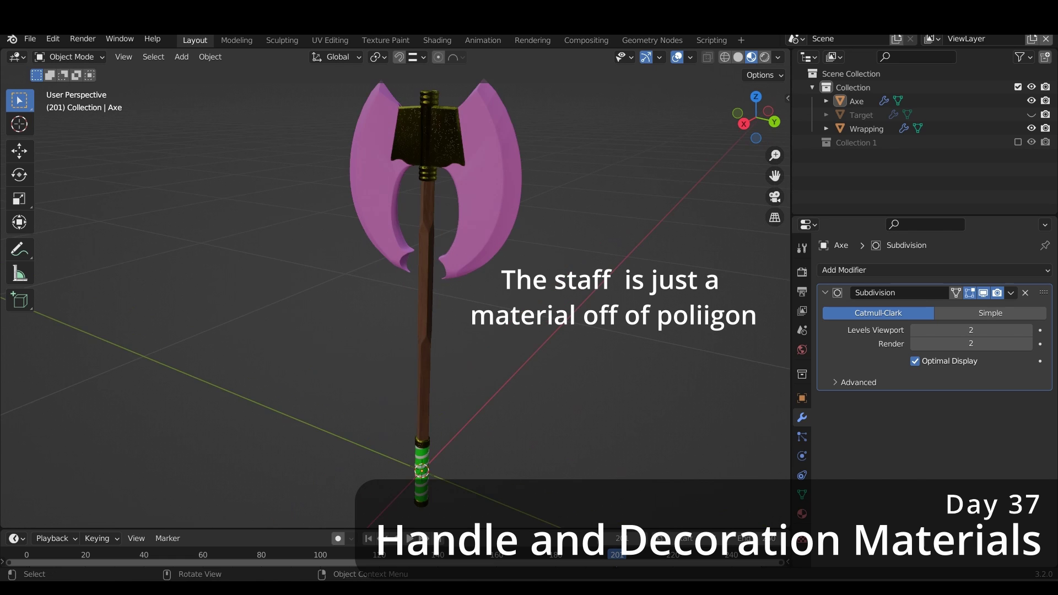
pyautogui.scroll(4, 386, 275)
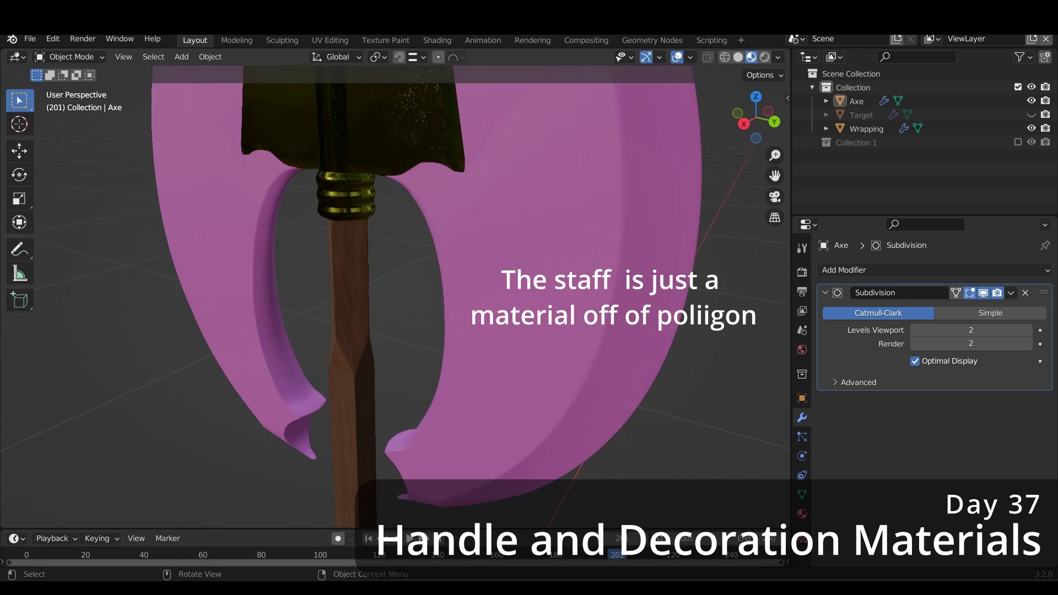
pyautogui.scroll(-2, 396, 276)
pyautogui.scroll(-2, 396, 275)
pyautogui.scroll(-2, 395, 276)
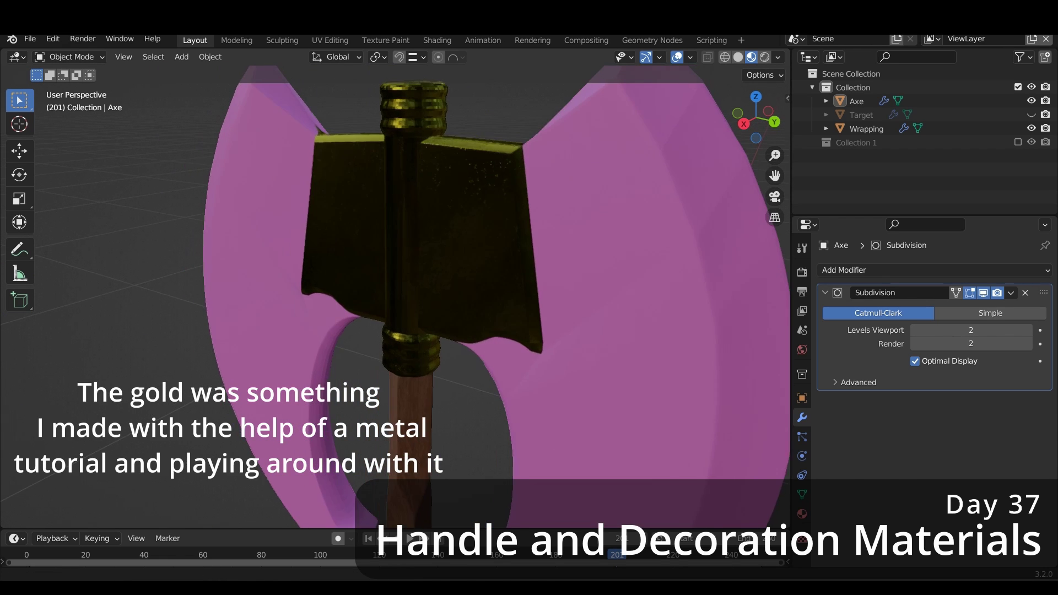
pyautogui.scroll(-2, 396, 276)
pyautogui.moveTo(395, 276); pyautogui.dragTo(626, 276, button='middle')
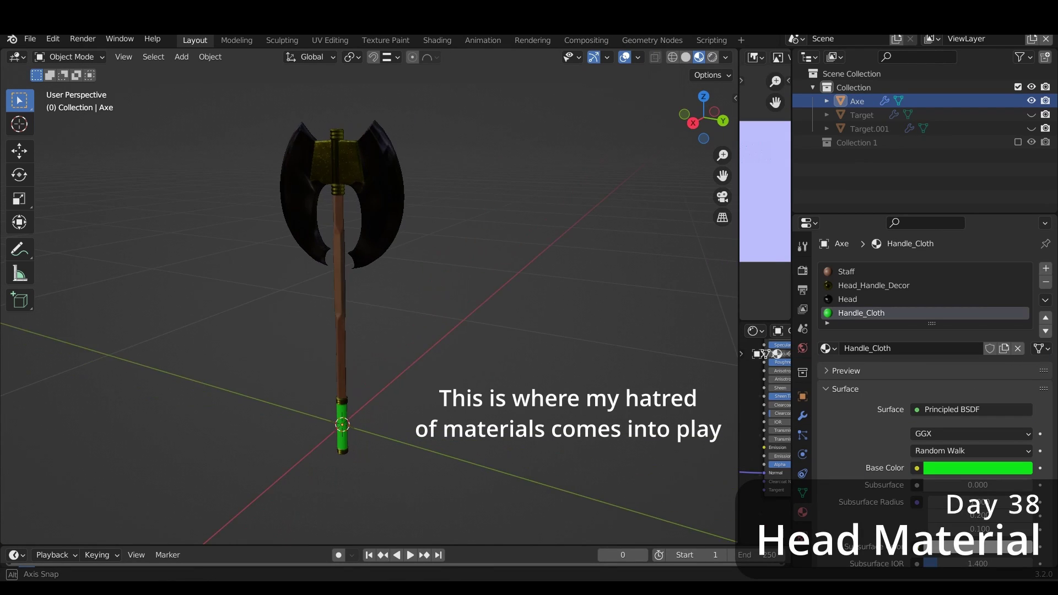
# Turn the axe from a front view to a side view to inspect the dark metal blades
pyautogui.moveTo(370, 275)
pyautogui.mouseDown(button='middle')
pyautogui.moveTo(518, 275)
pyautogui.moveTo(314, 287)
pyautogui.moveTo(337, 242)
pyautogui.mouseUp(button='middle')
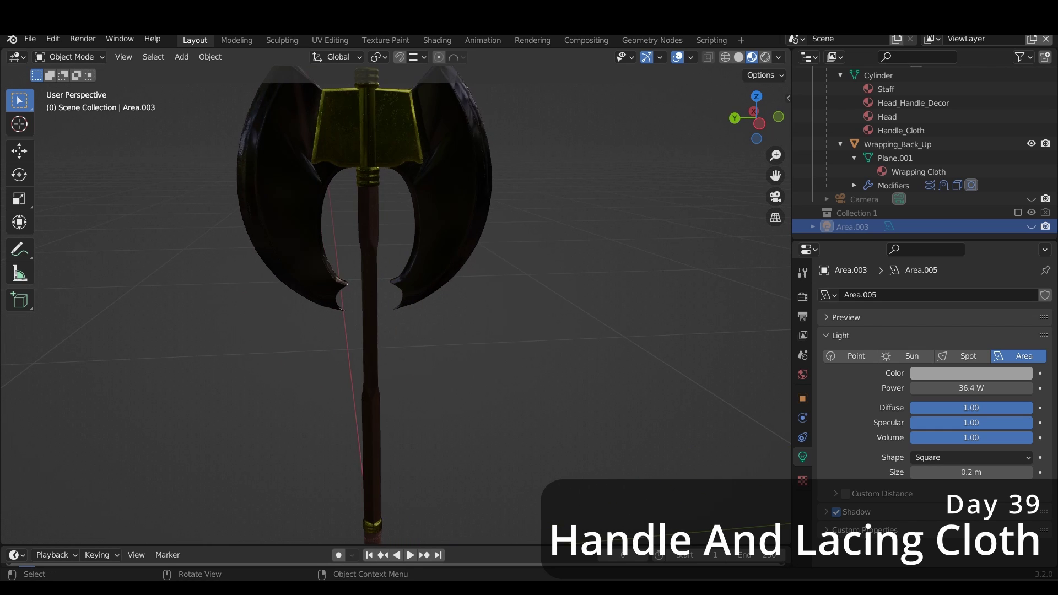
# Zoom and orbit to inspect the reddish cloth-wrapped handle with gold bands
pyautogui.scroll(-2, 397, 304)
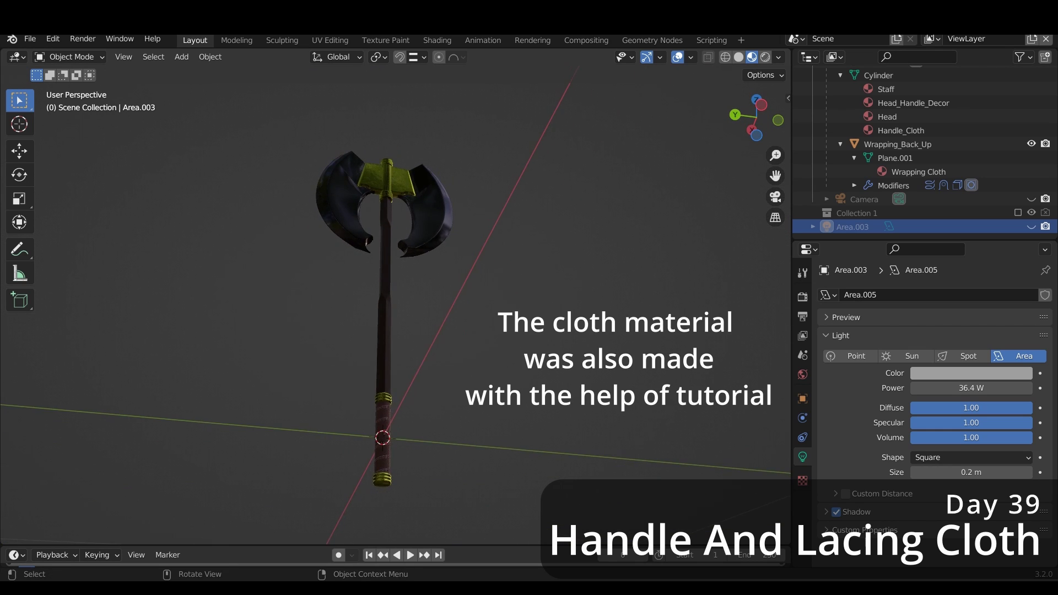
pyautogui.scroll(2, 386, 303)
pyautogui.scroll(2, 395, 306)
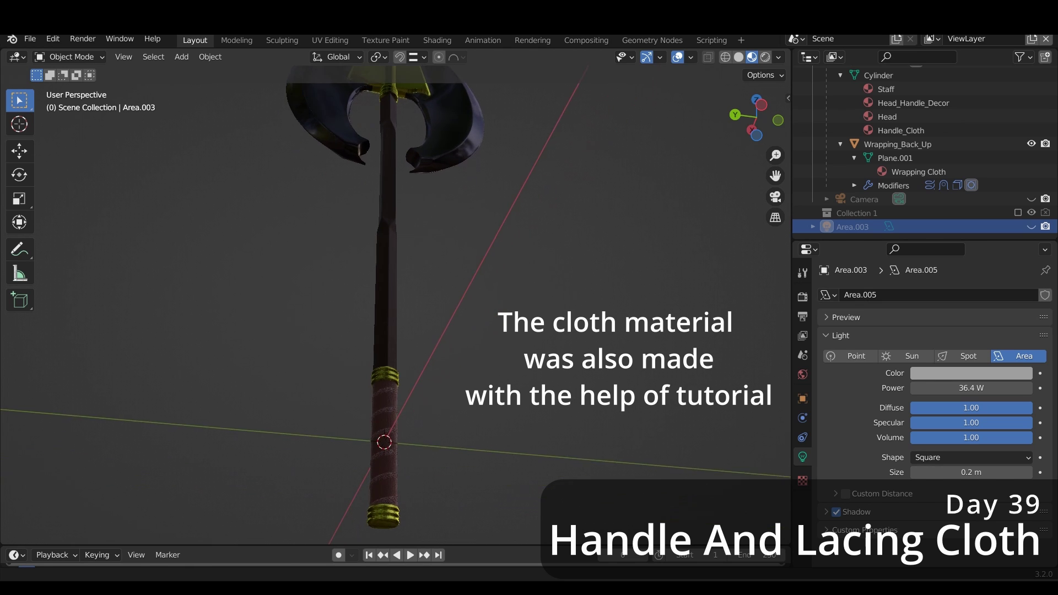
pyautogui.keyDown('shift'); pyautogui.moveTo(396, 330); pyautogui.dragTo(396, 264, button='middle'); pyautogui.keyUp('shift')
pyautogui.moveTo(386, 303)
pyautogui.mouseDown(button='middle')
pyautogui.moveTo(298, 303)
pyautogui.moveTo(255, 281)
pyautogui.moveTo(204, 282)
pyautogui.mouseUp(button='middle')
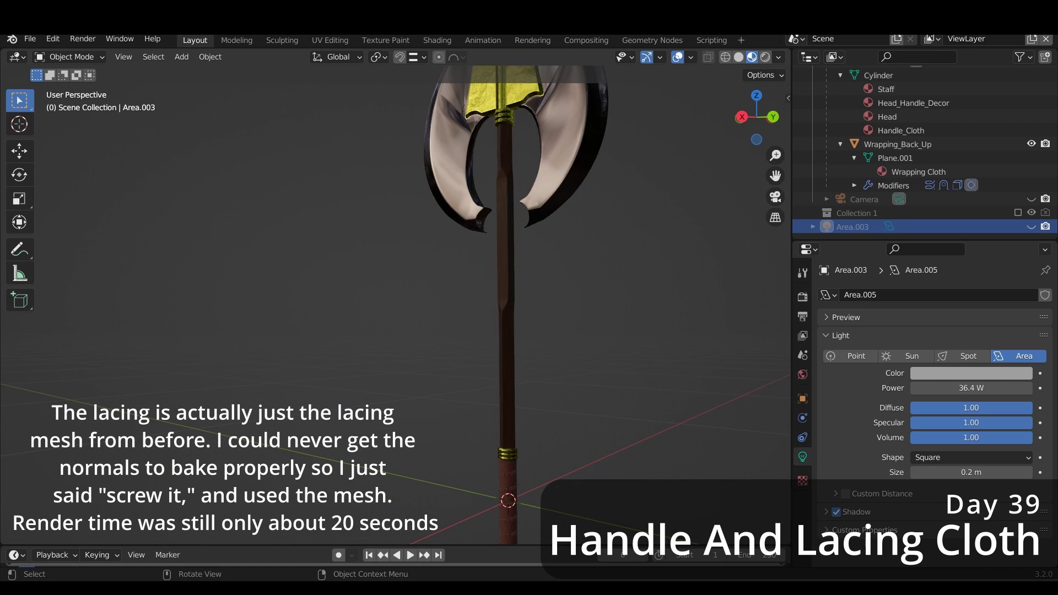